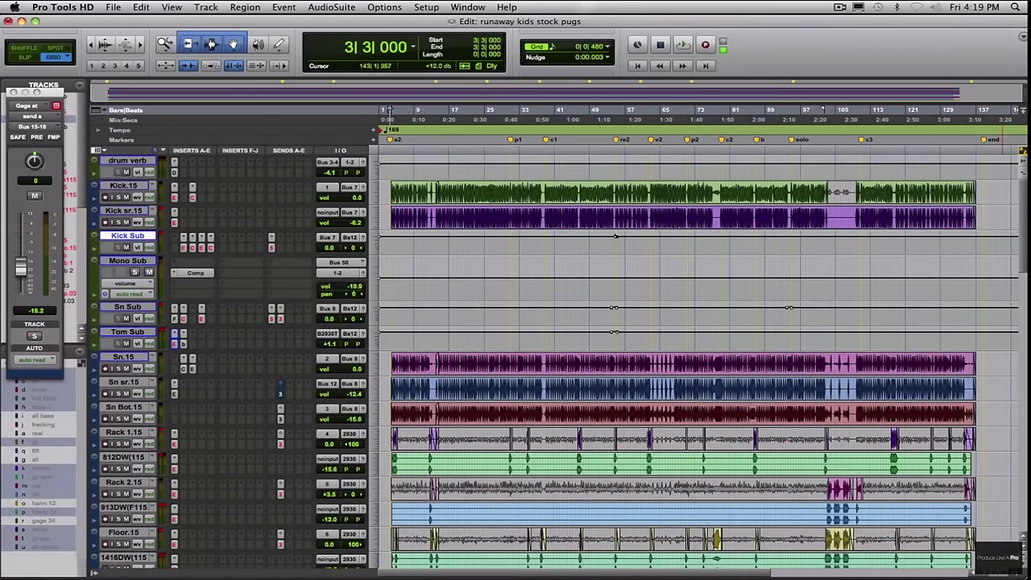
Solo Kick.15, view its EQ 3, then show its Compressor/Limiter Dyn3 at 3.0:1 ratio
left_click_drag(1023, 266, 1023, 290)
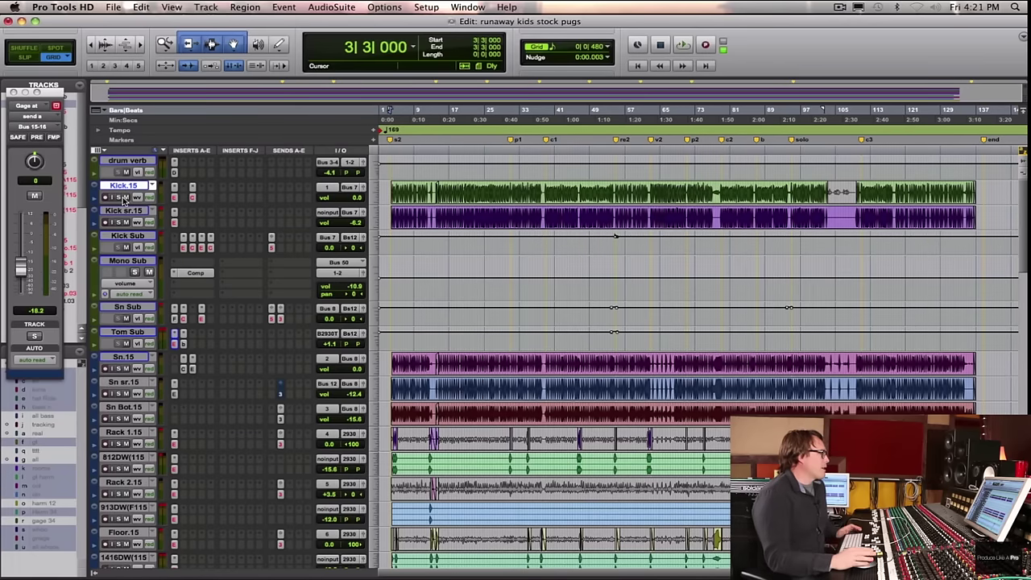
left_click(120, 197)
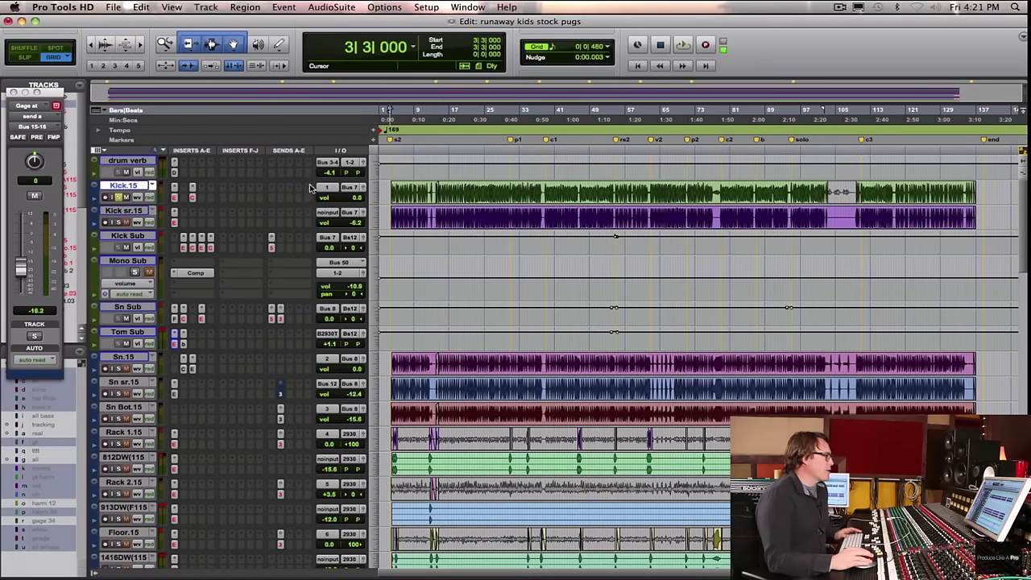
left_click(177, 197)
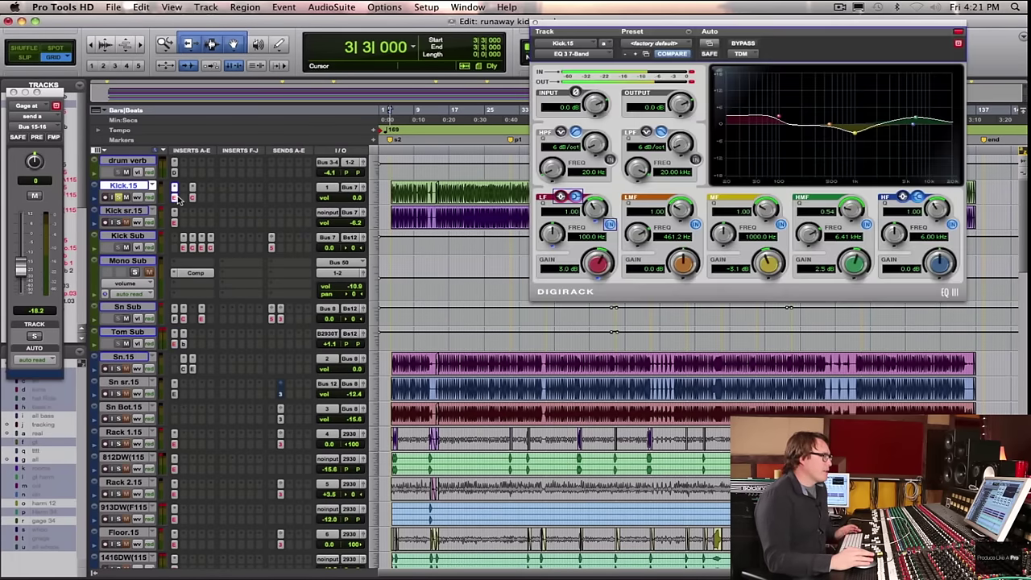
left_click(192, 198)
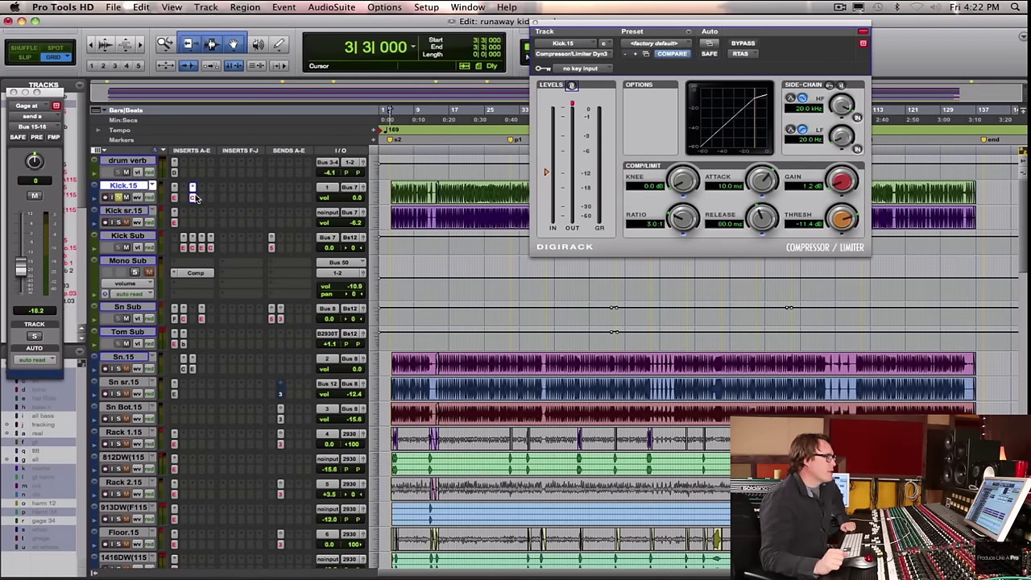
Switch Kick.15's plug-in view back to EQ 3 7-Band (+3 dB at 100 Hz, +2.5 dB at 6.41 kHz)
left_click(174, 198)
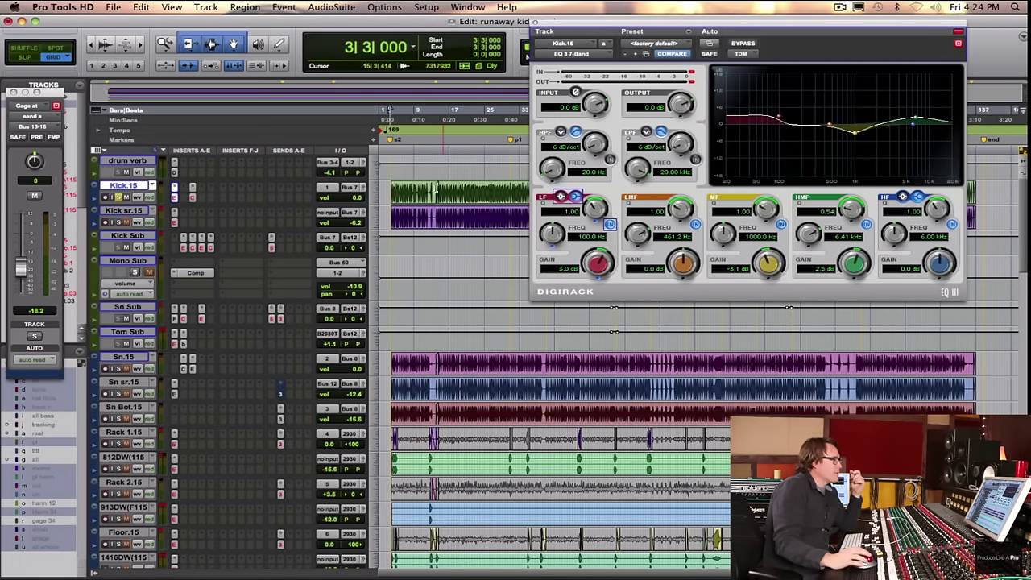
Show Kick.15's compressor and set the playback start near bar 19
left_click(453, 187)
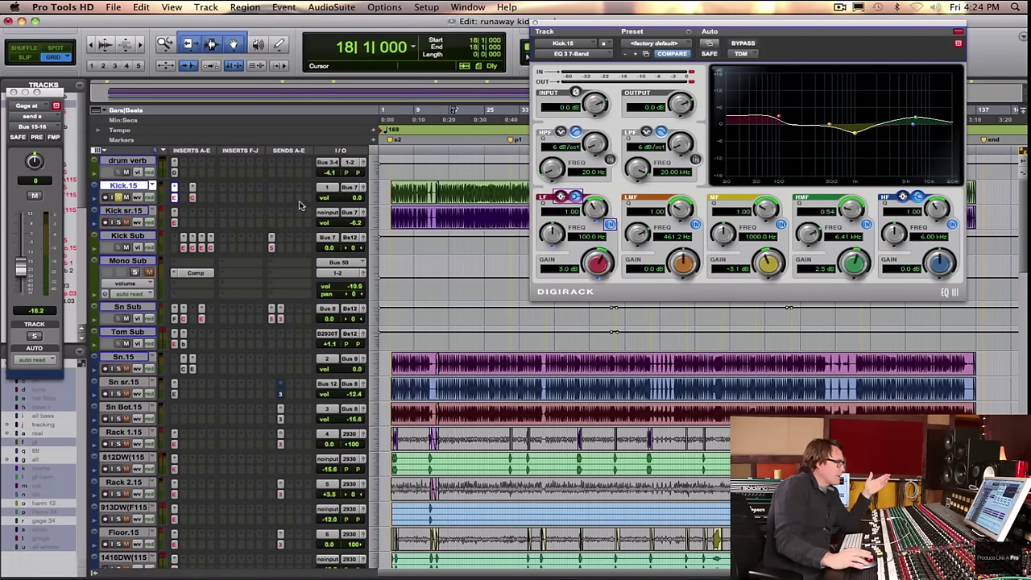
left_click(192, 198)
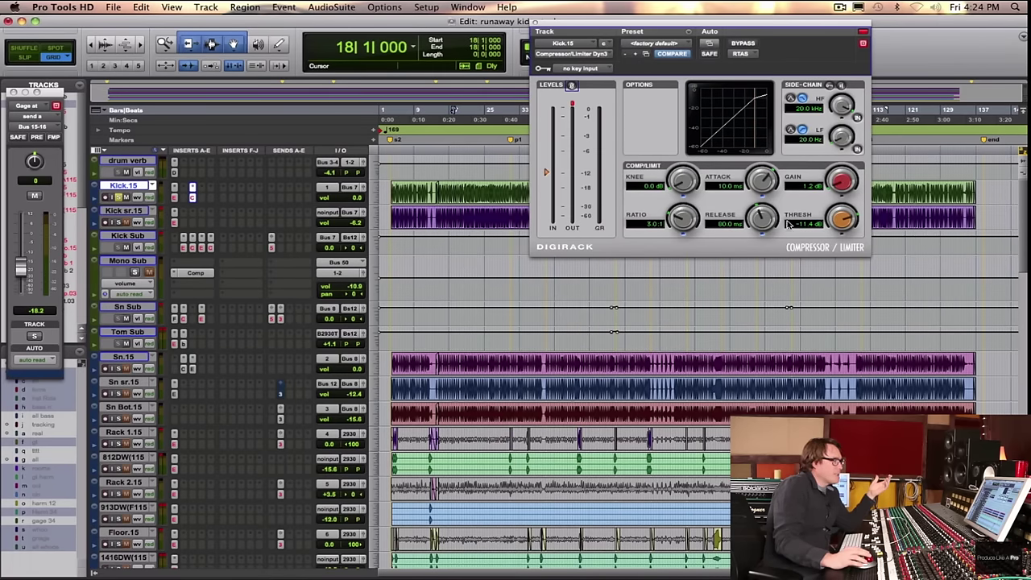
left_click(460, 188)
Play the song and compare Kick.15 with its compressor bypassed and re-engaged
key("space")
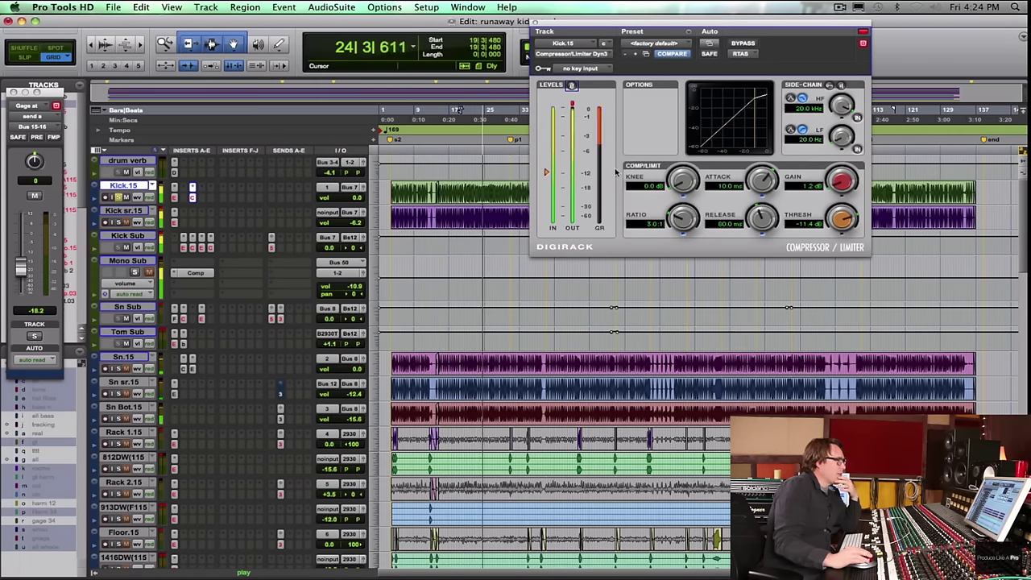
left_click(741, 44)
left_click(741, 44)
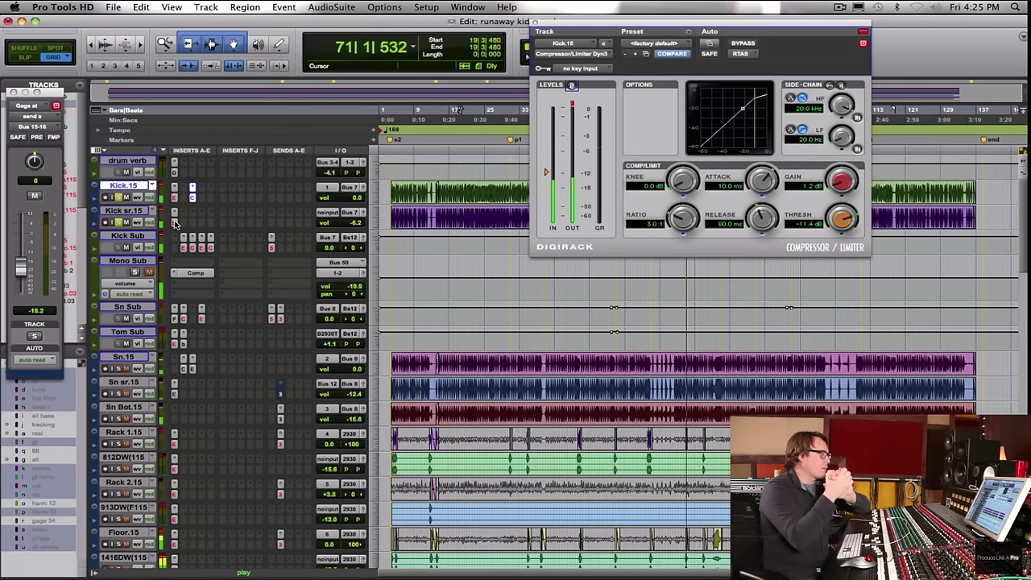
Check Kick sr.15's EQ, then bring up the Kick Sub bus EQ 3 7-Band with its 7.36 kHz lift
left_click(174, 213)
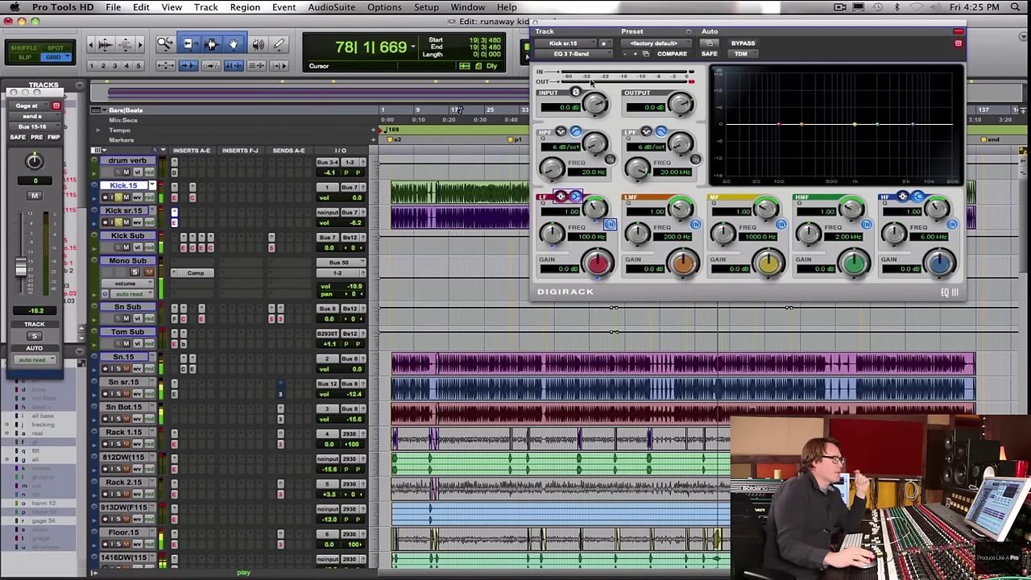
left_click(534, 30)
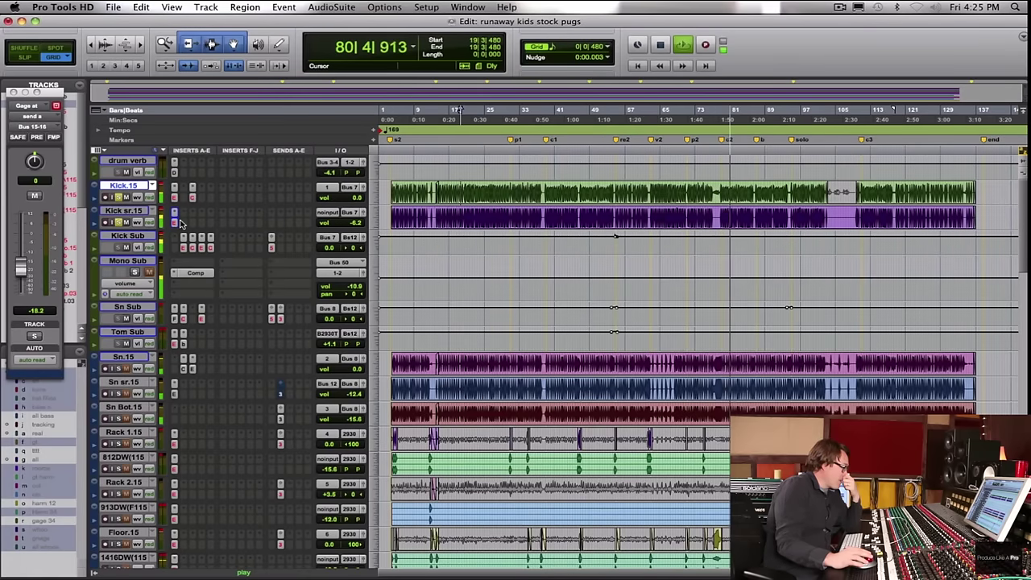
left_click(184, 248)
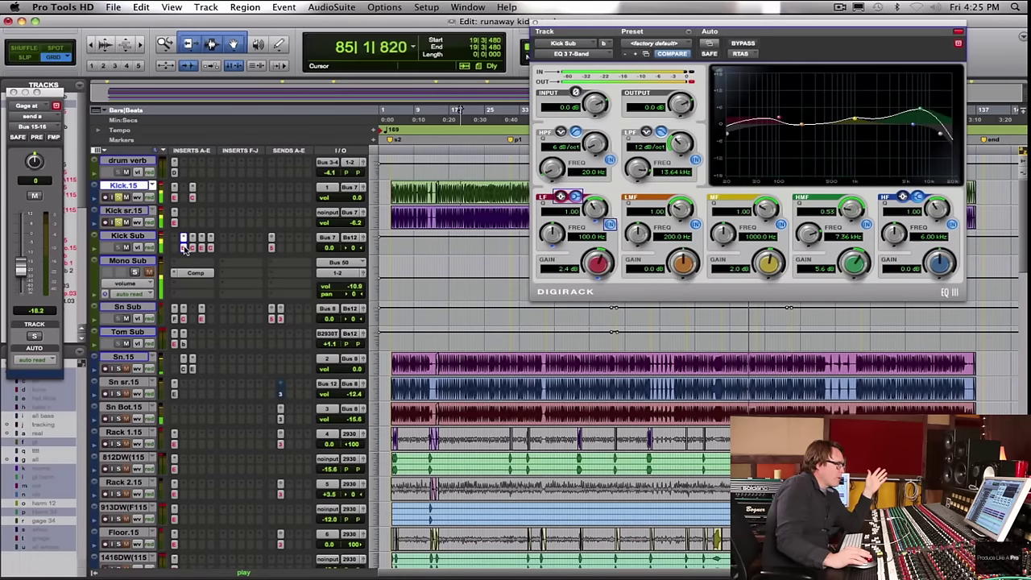
Browse Kick Sub's dynamics and second EQ inserts, returning to its first EQ
left_click(200, 248)
left_click(209, 248)
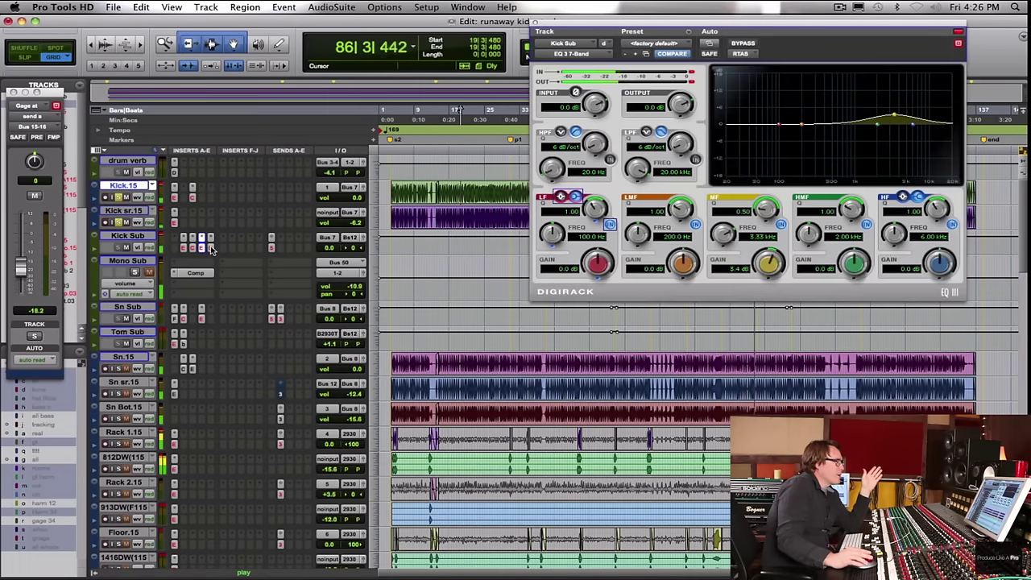
left_click(201, 247)
left_click(185, 248)
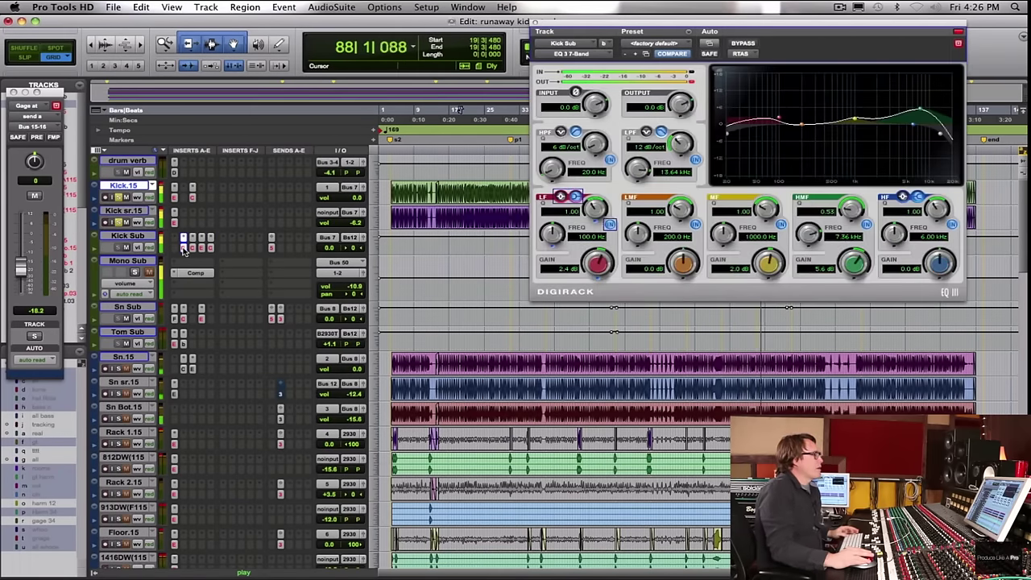
Bypass Kick Sub's first EQ to compare, then view its compressor at 3:1, −7.5 dB threshold
left_click(184, 249, "super")
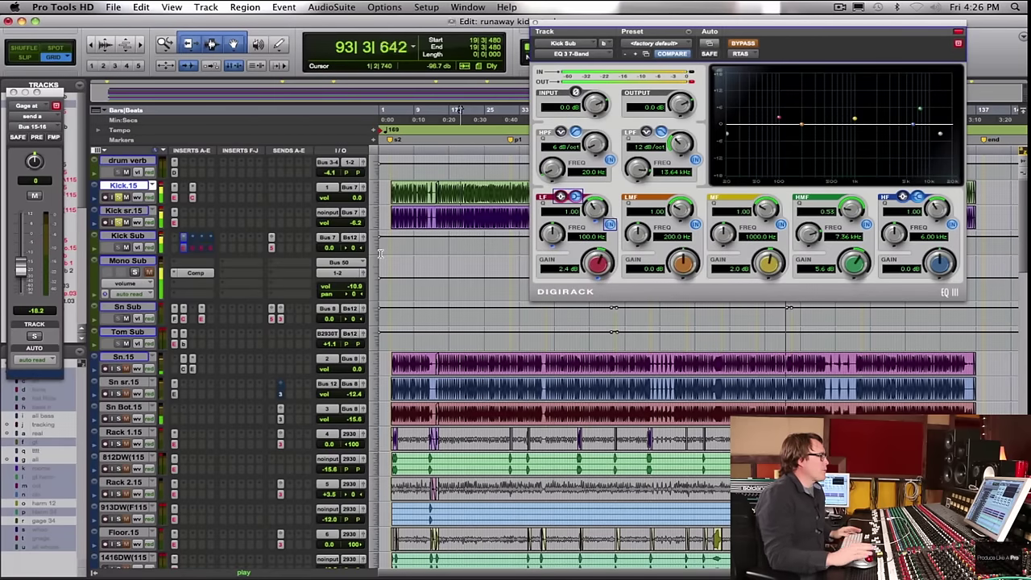
left_click(202, 247)
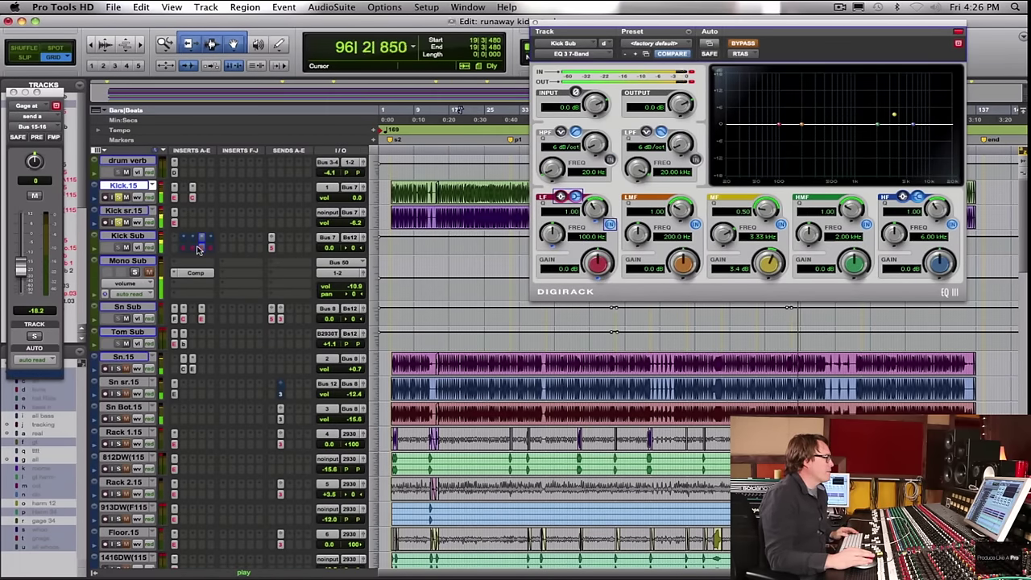
left_click(193, 247)
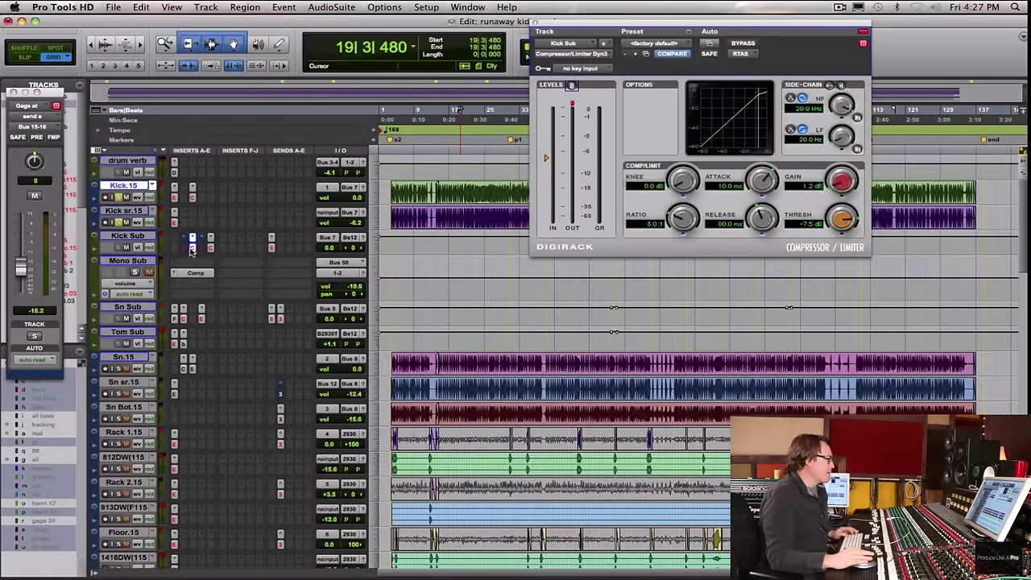
Play through the kick section, then show Kick Sub's first EQ (2.4 dB at 100 Hz, 5.6 dB at 7.36 kHz)
key("space")
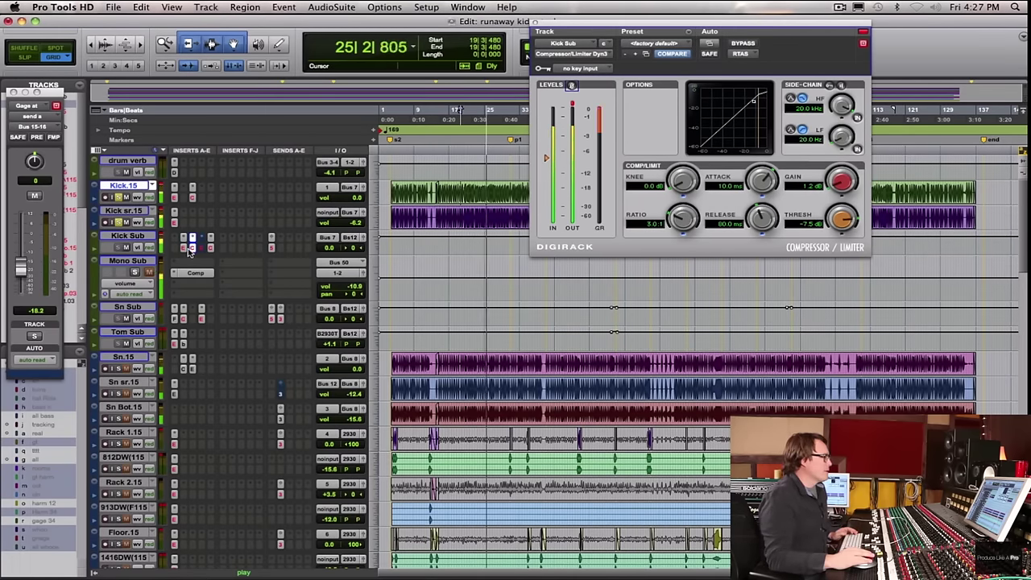
left_click(183, 248)
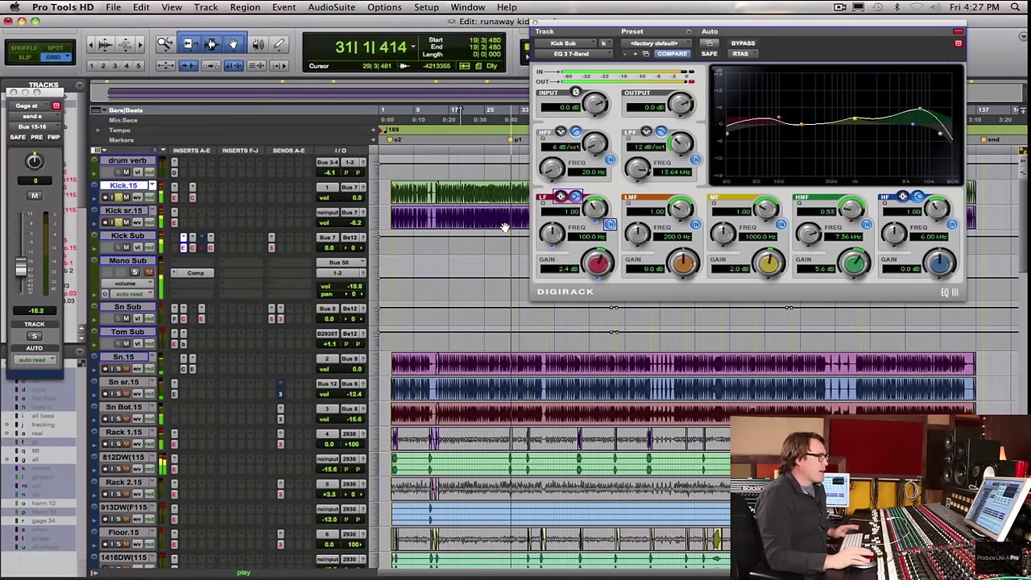
Stop at 19|3|480, un-bypass Kick Sub's second EQ (3.4 dB at 3.33 kHz), and view its compressor
key("space")
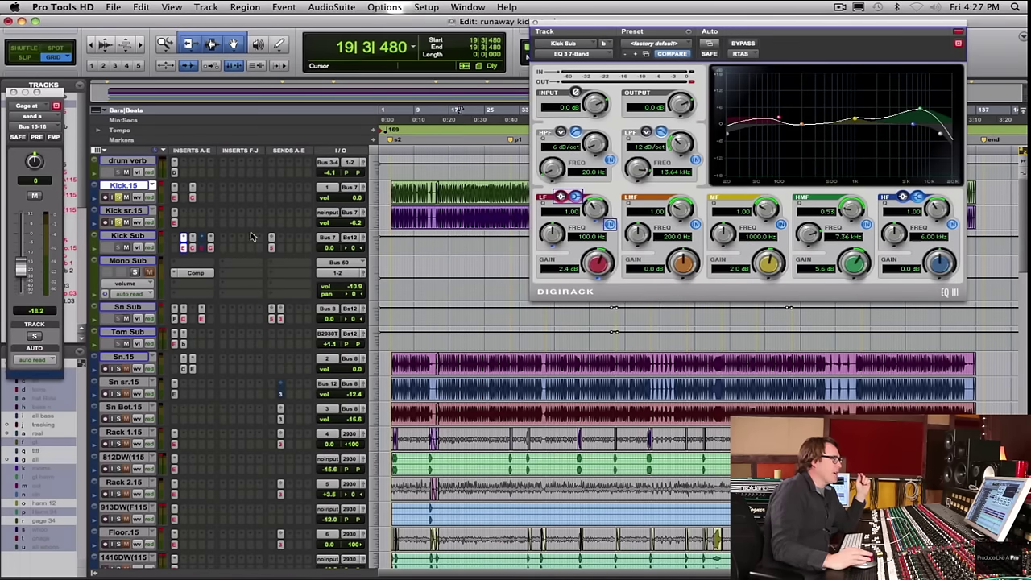
left_click(201, 249)
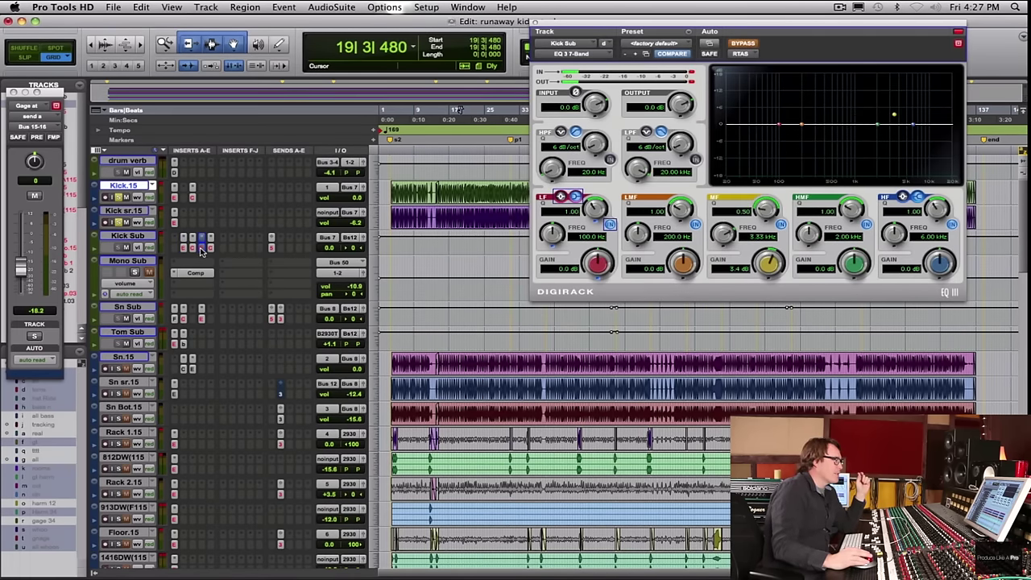
left_click(200, 249, "super")
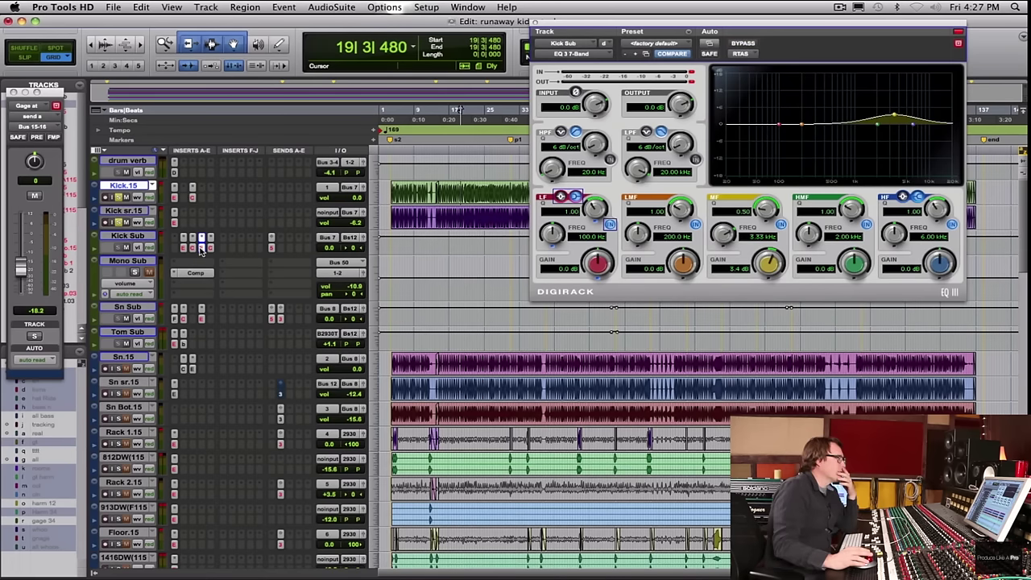
left_click(184, 249)
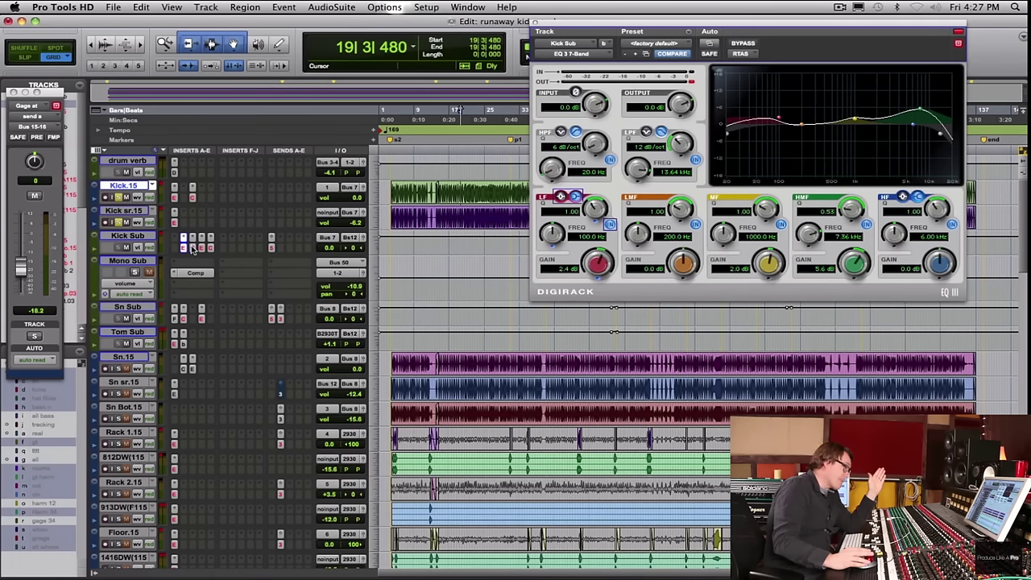
left_click(191, 247)
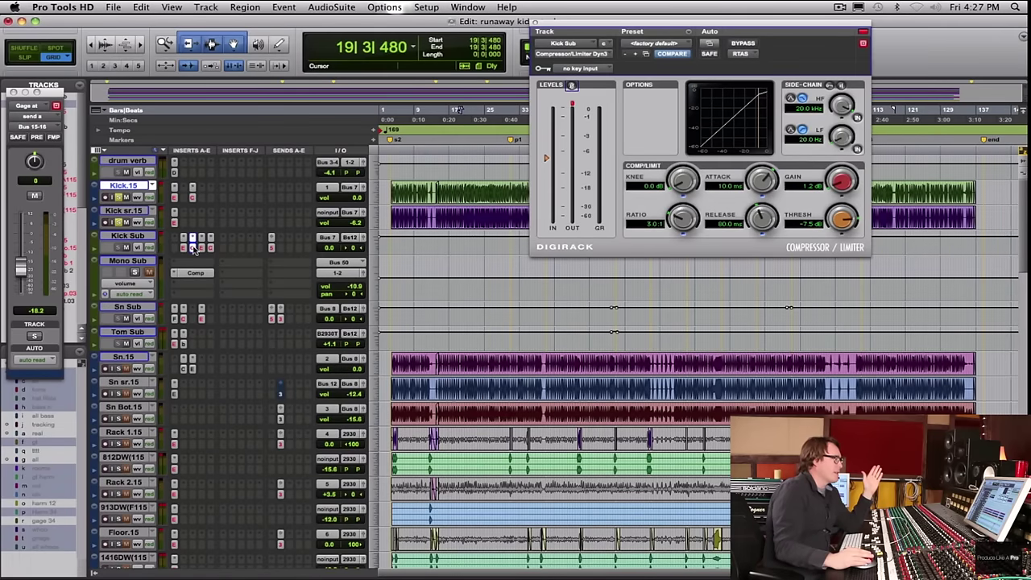
Alternate between Kick Sub's second EQ and compressor, ending on the EQ's 3.4 dB boost at 3.33 kHz
left_click(201, 248)
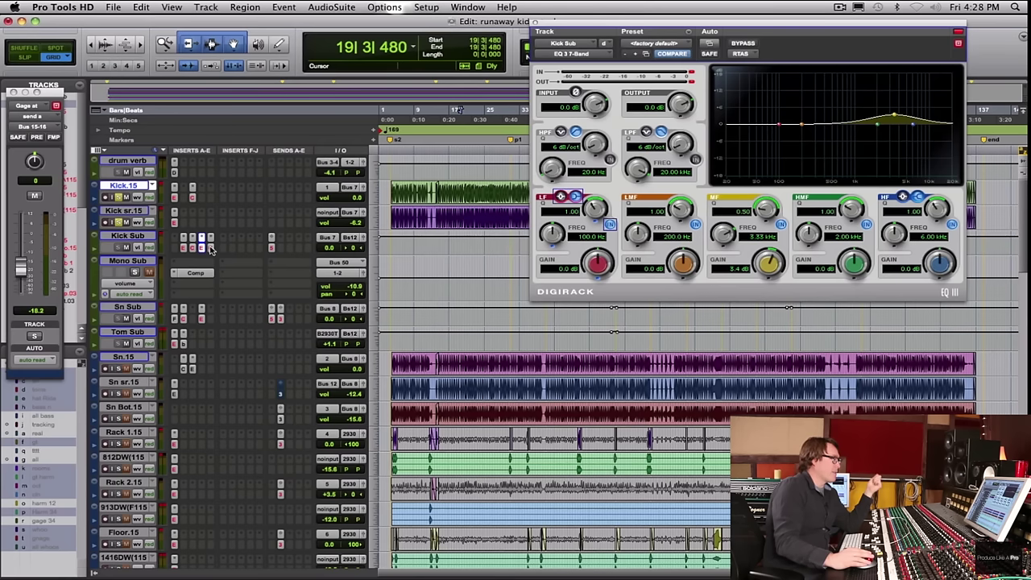
left_click(211, 247)
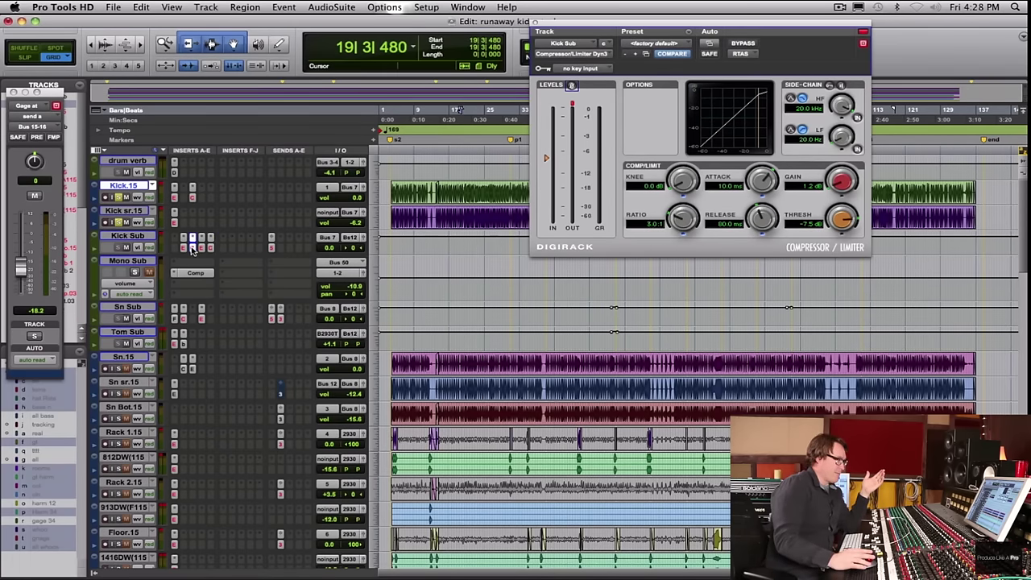
left_click(202, 248)
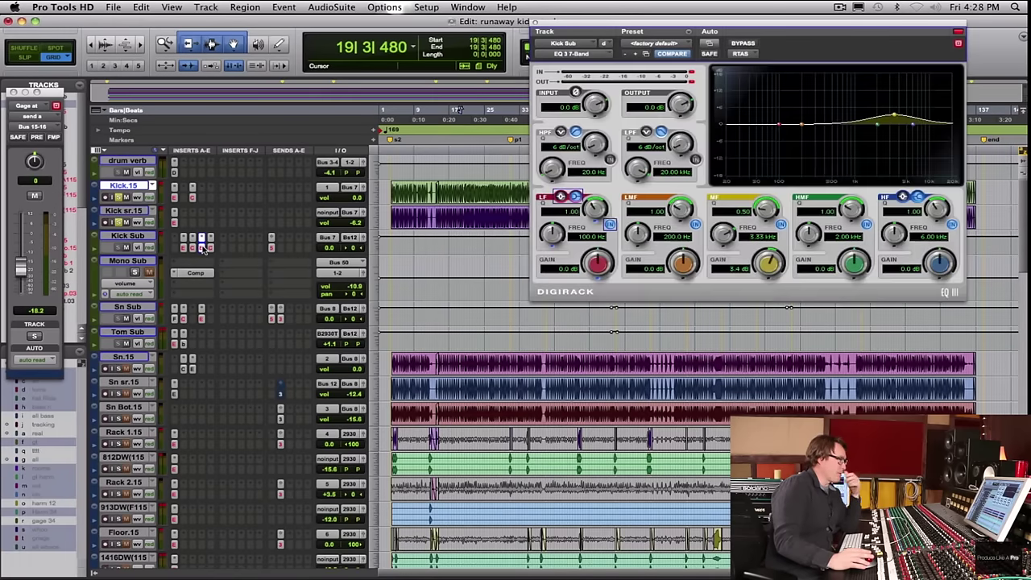
key("space")
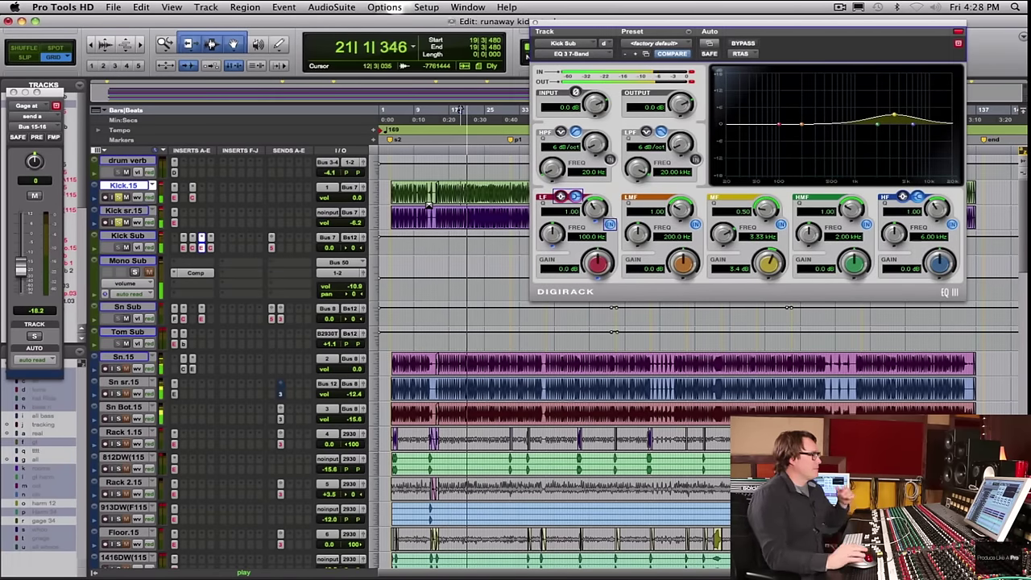
key("space")
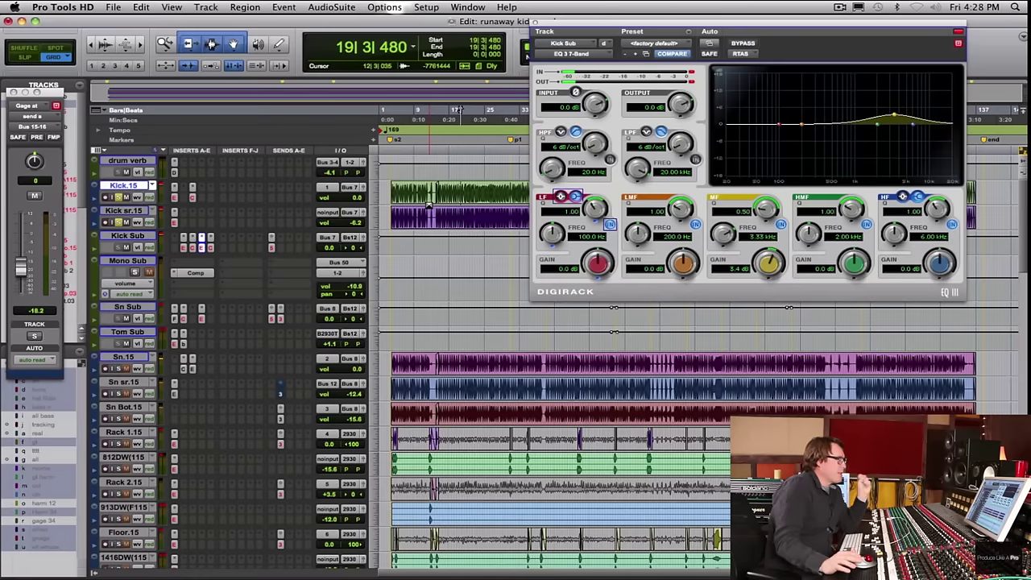